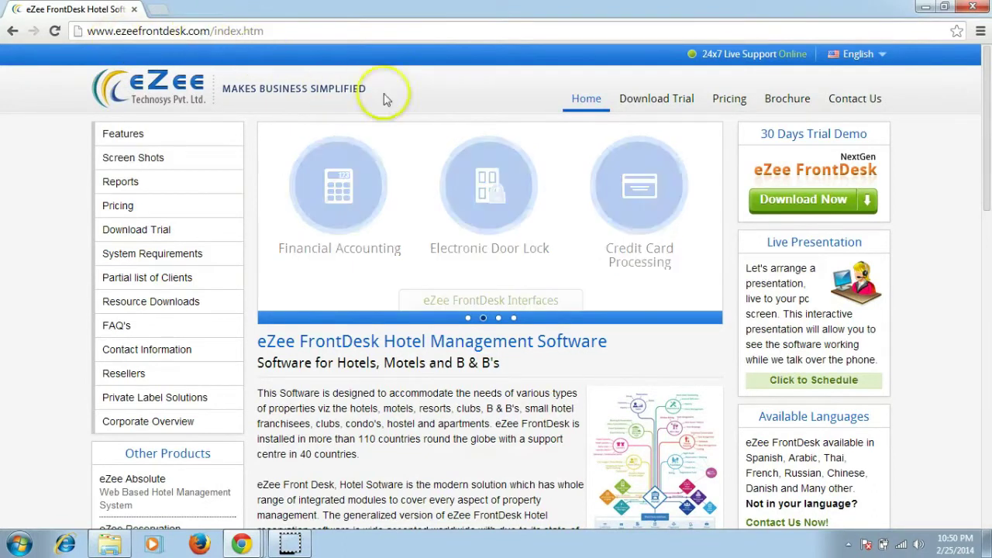
# - Download the eZee FrontDesk NextGen English trial version for Windows XP SP2 / Vista / 7 / 2003 from the website's trial downloads
pyautogui.click(648, 99)
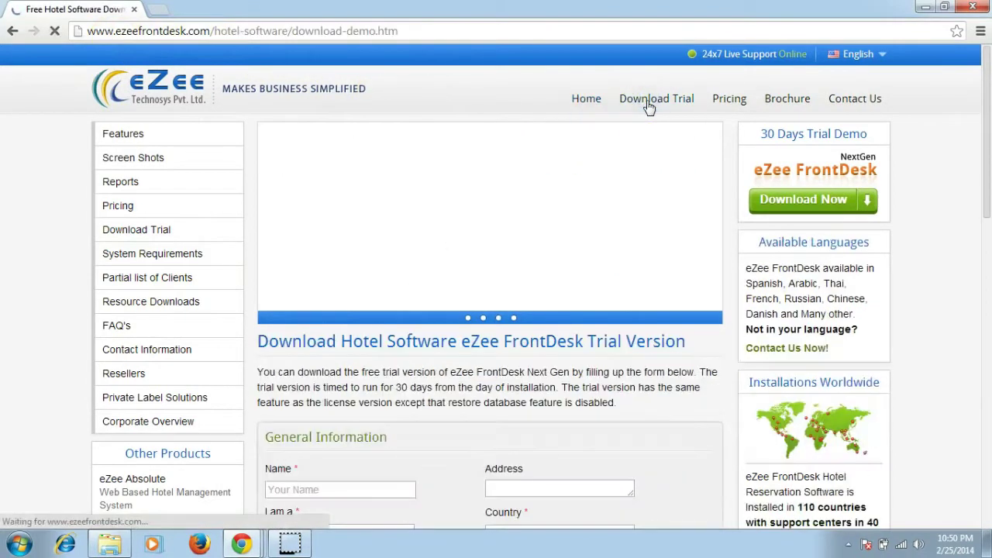
pyautogui.scroll(-2, 610, 178)
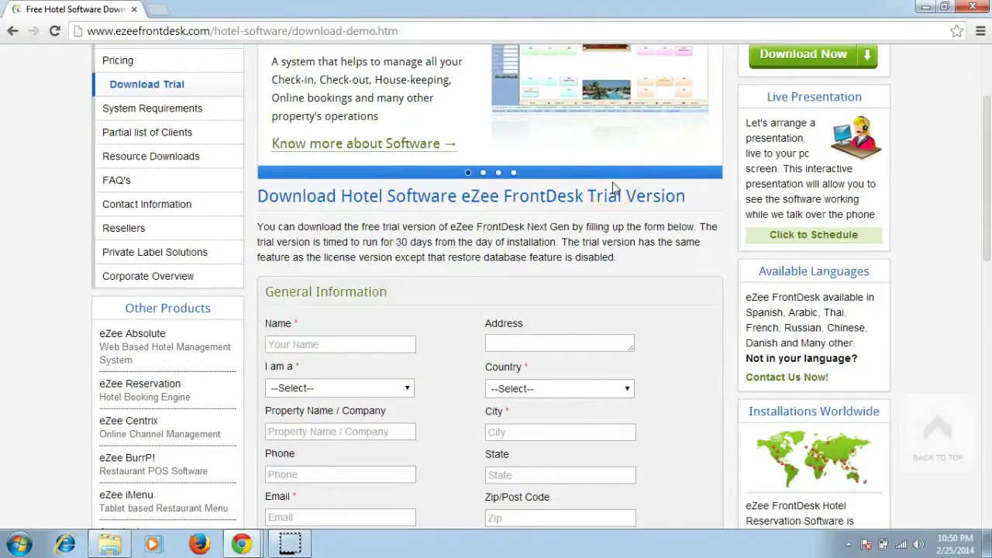
pyautogui.scroll(-2, 613, 187)
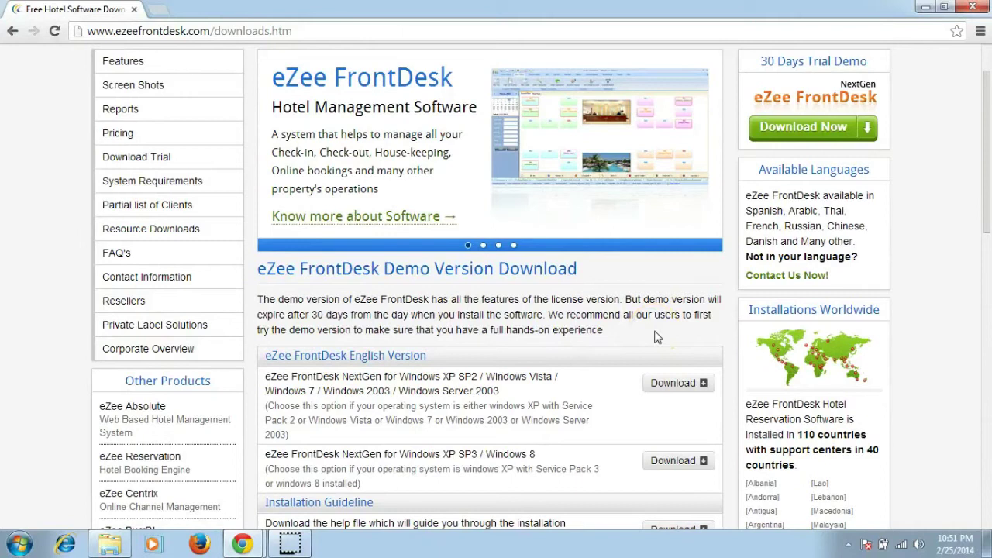
pyautogui.scroll(-1, 657, 337)
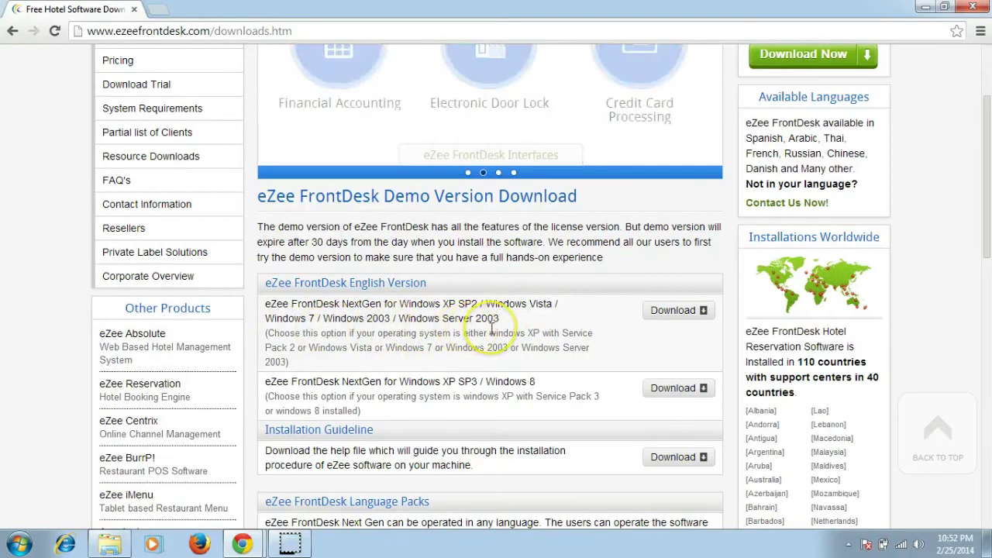
pyautogui.scroll(-1, 491, 328)
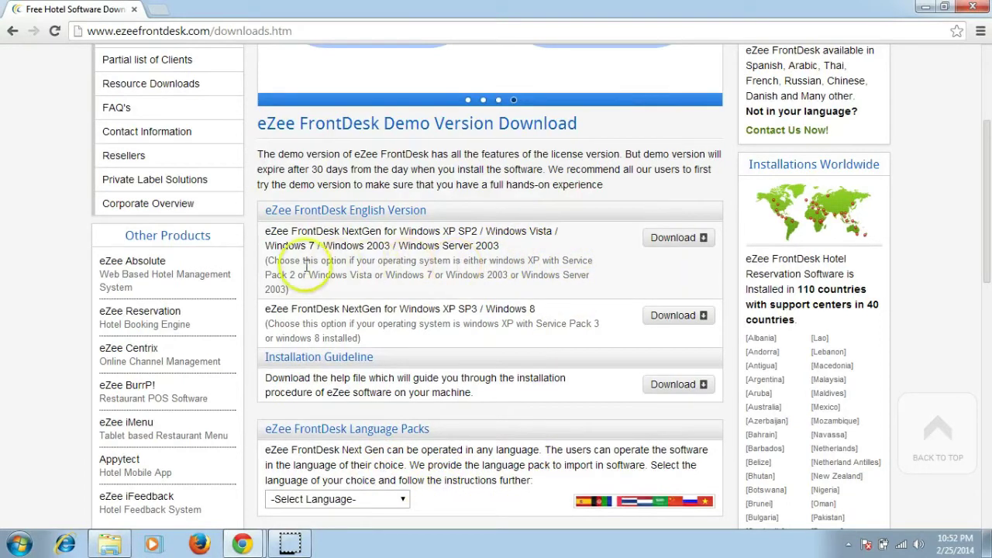
pyautogui.click(667, 242)
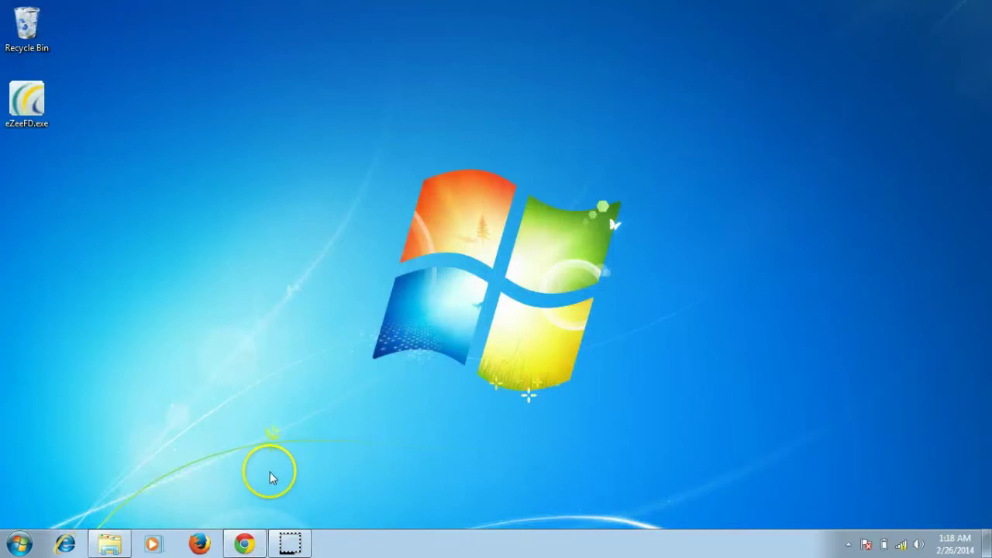
# - Turn off Windows Firewall for both the home or work (private) and public network locations
pyautogui.click(18, 544)
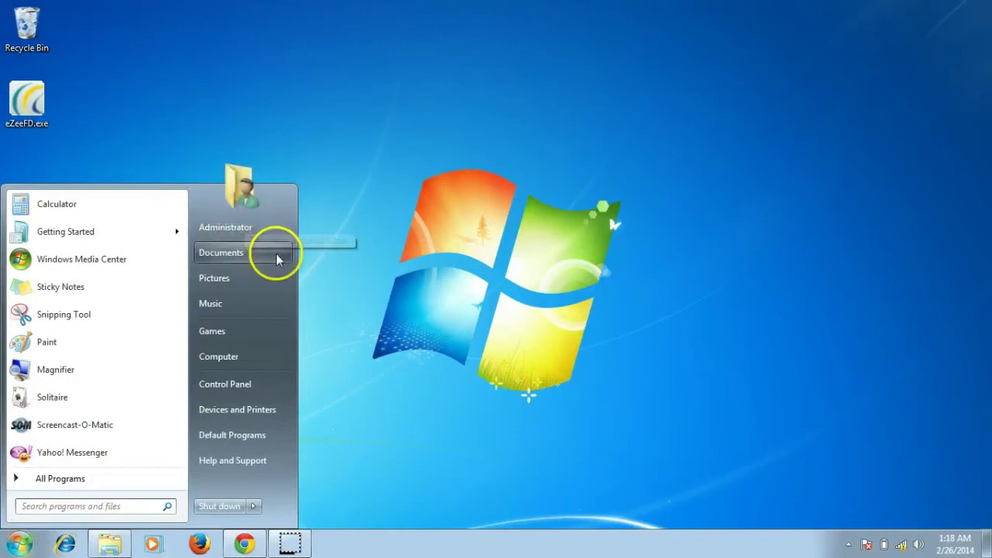
pyautogui.click(252, 387)
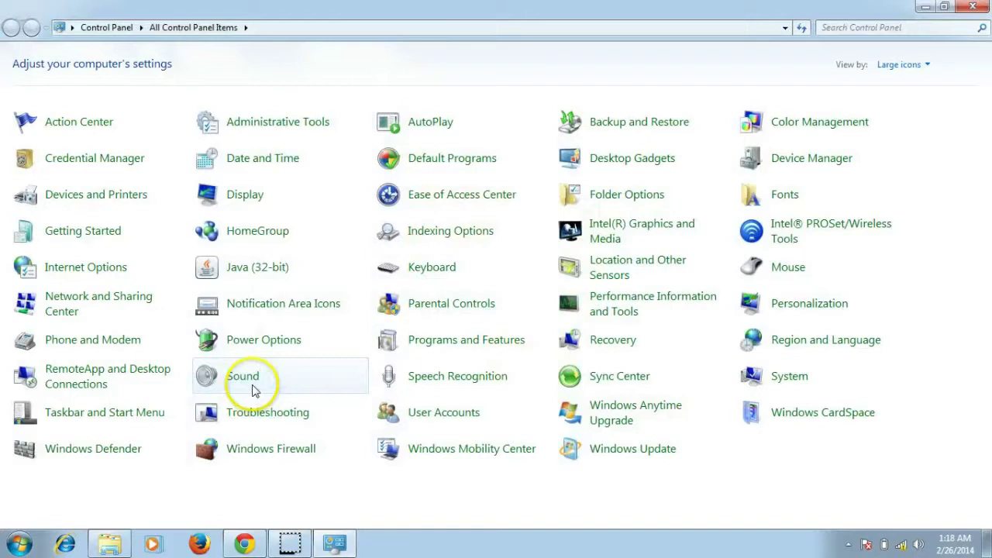
pyautogui.click(256, 451)
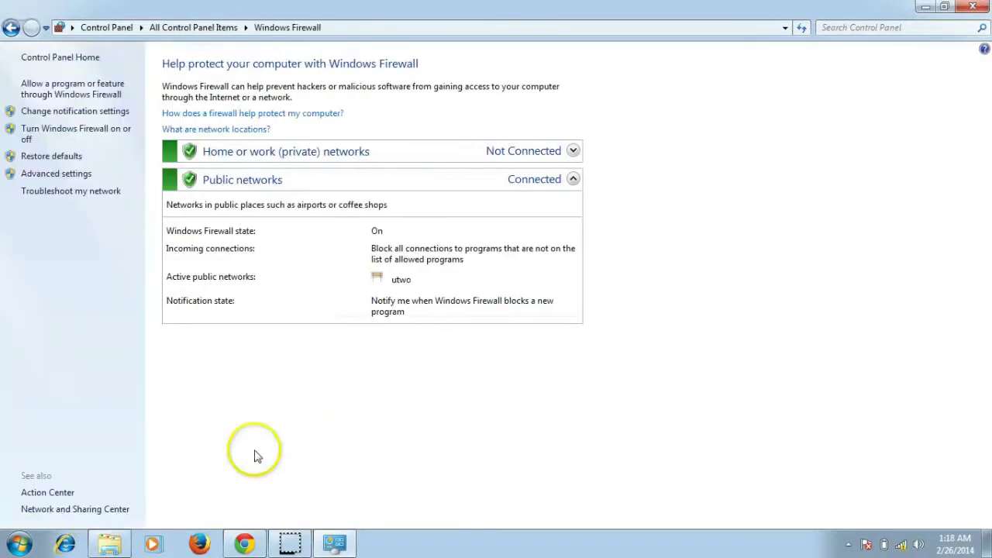
pyautogui.click(91, 134)
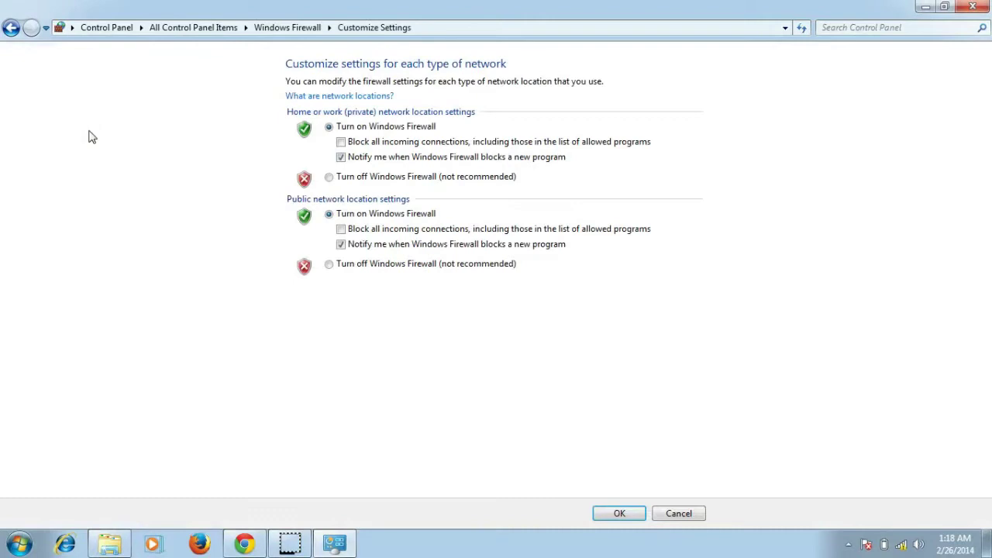
pyautogui.click(333, 177)
pyautogui.click(341, 264)
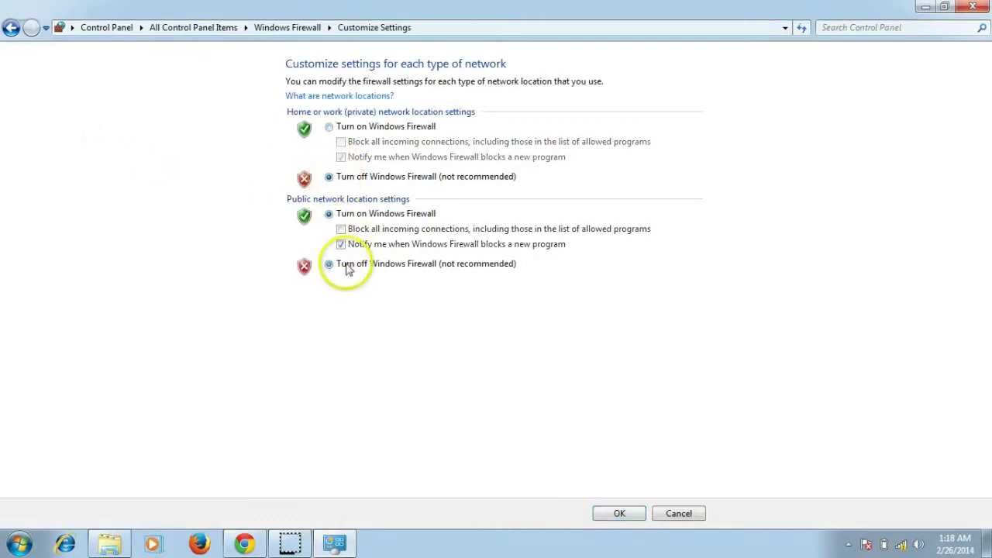
pyautogui.click(624, 514)
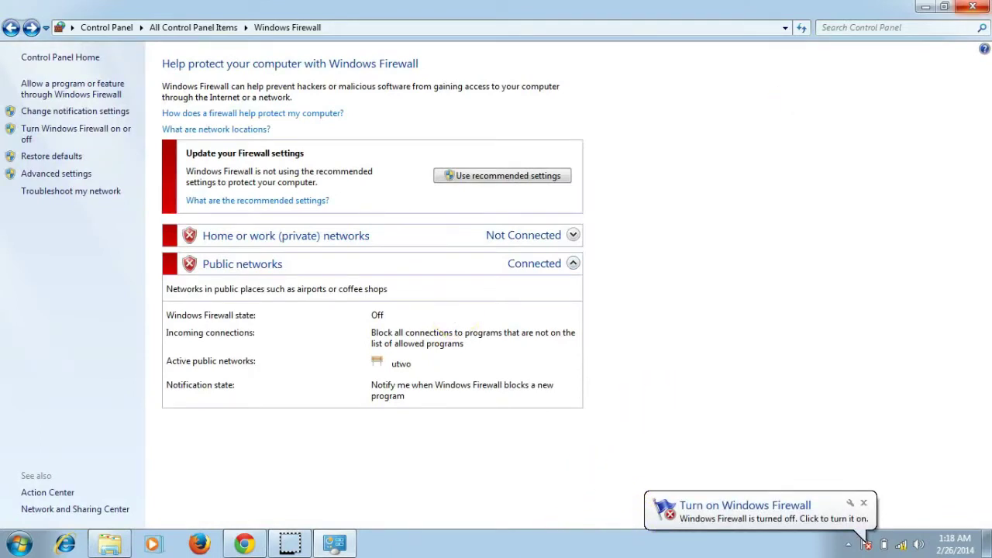
pyautogui.click(973, 6)
# - Set the User Account Control notification level to Never notify
pyautogui.click(14, 542)
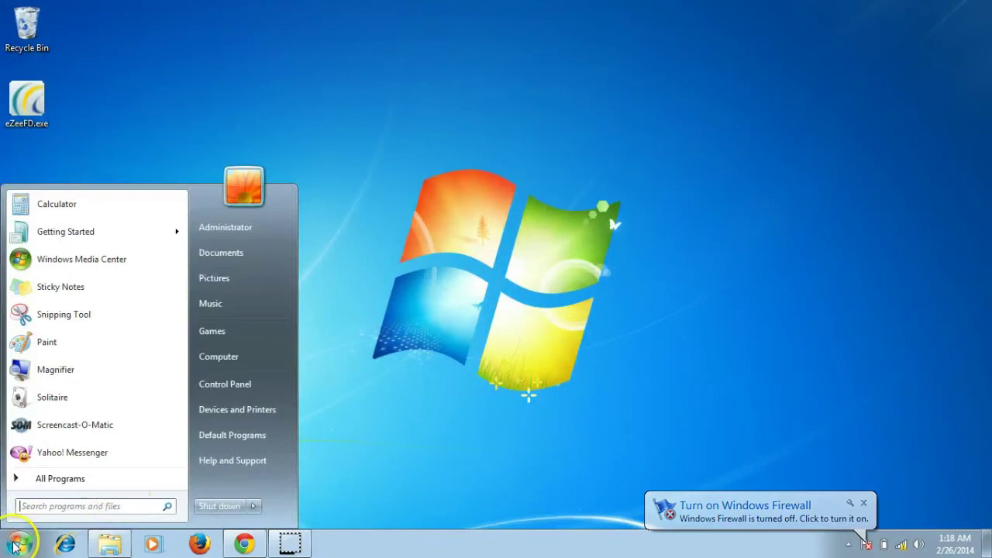
pyautogui.click(255, 381)
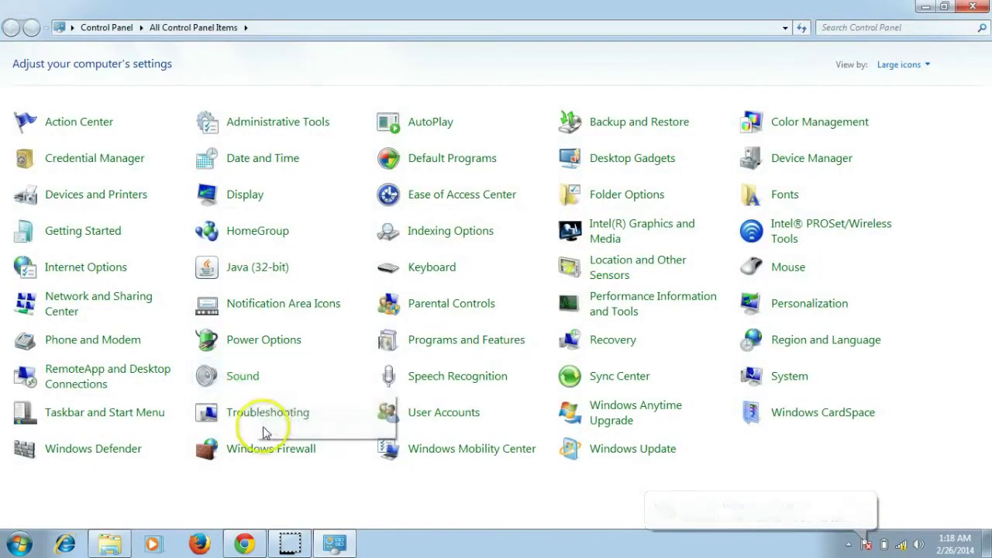
pyautogui.click(443, 412)
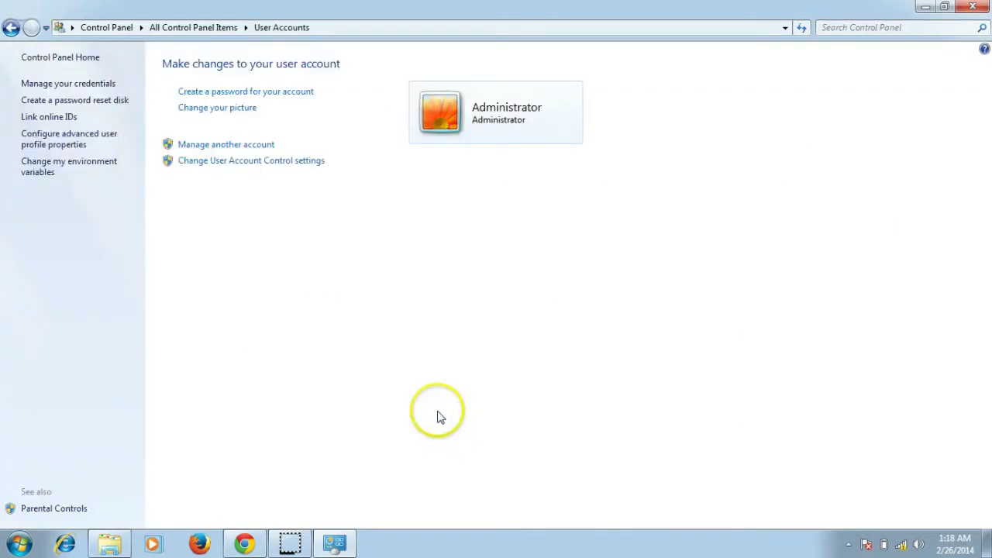
pyautogui.click(265, 163)
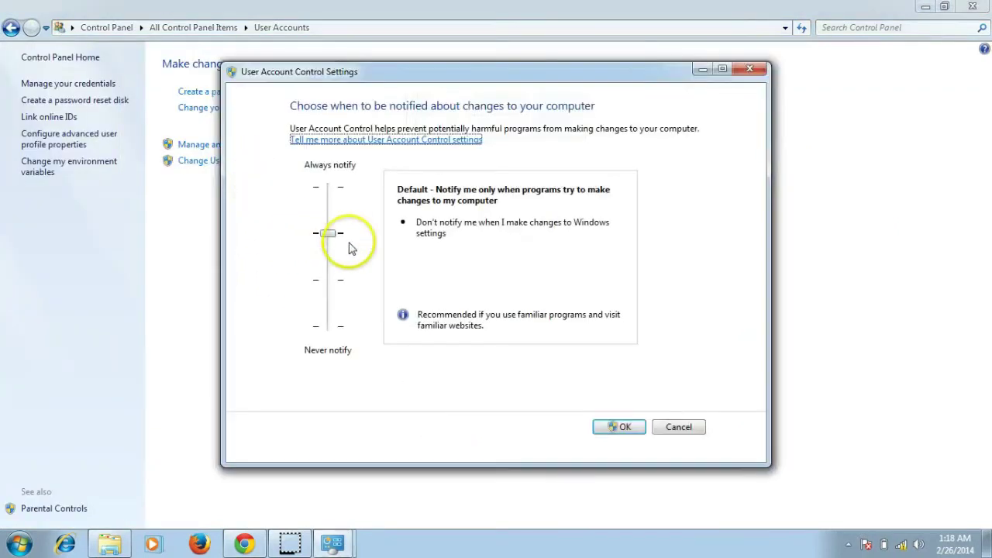
pyautogui.moveTo(328, 233); pyautogui.dragTo(328, 333)
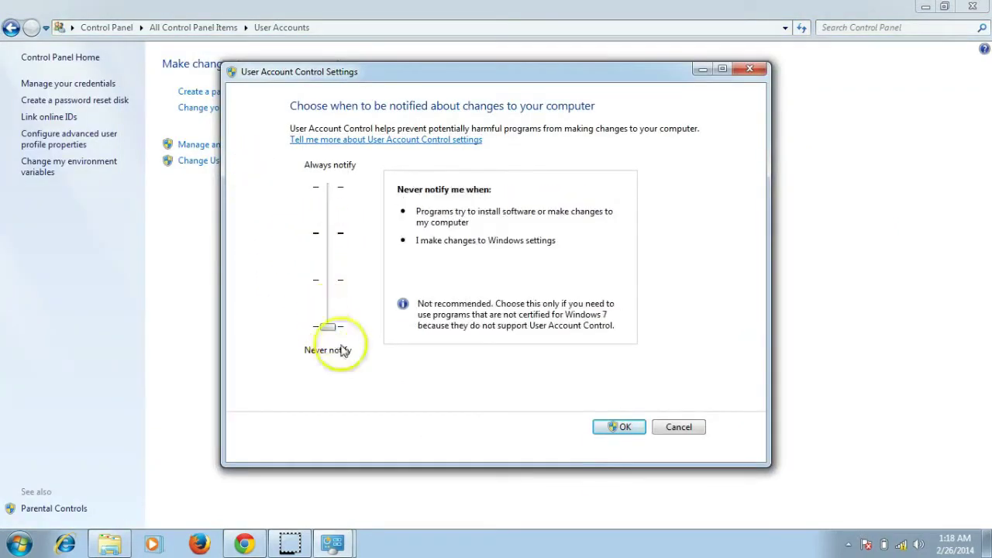
pyautogui.click(622, 428)
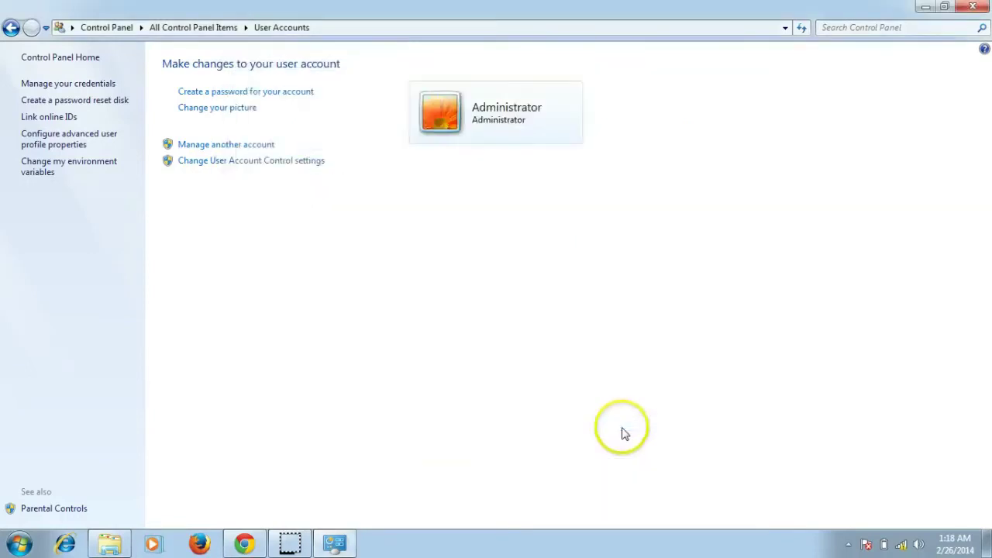
pyautogui.click(973, 7)
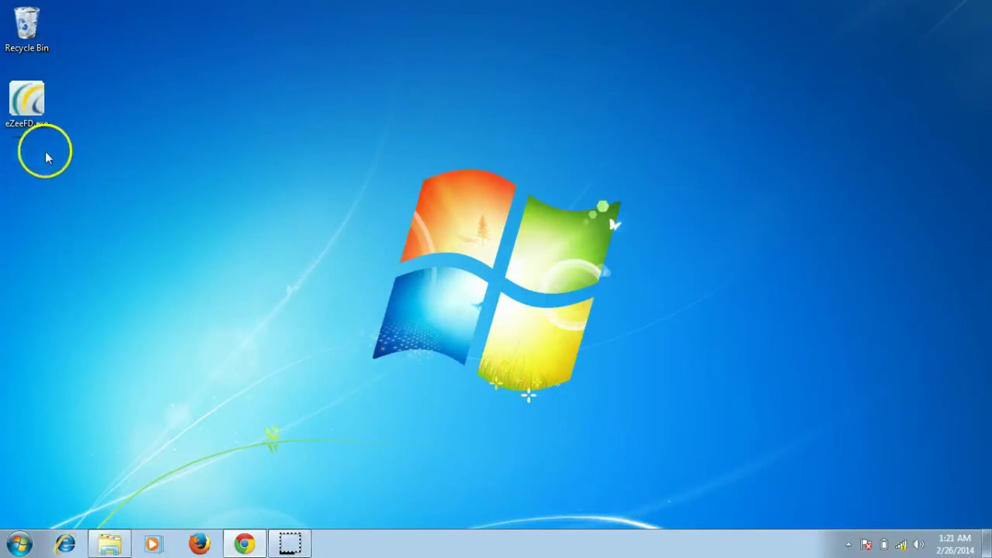
# - Launch the eZeeFD.exe installer from the desktop and accept the license agreement in the setup wizard
pyautogui.click(35, 122)
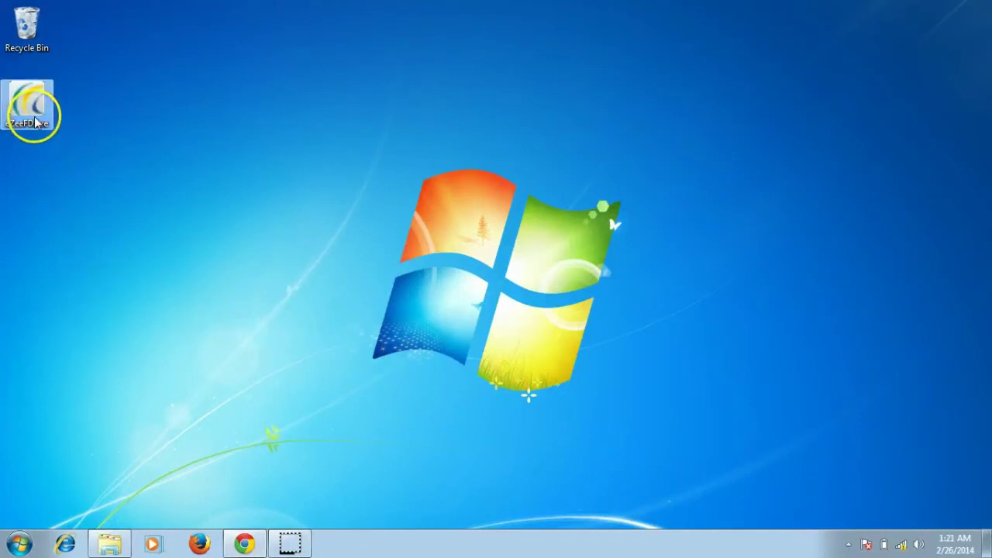
pyautogui.doubleClick(34, 121)
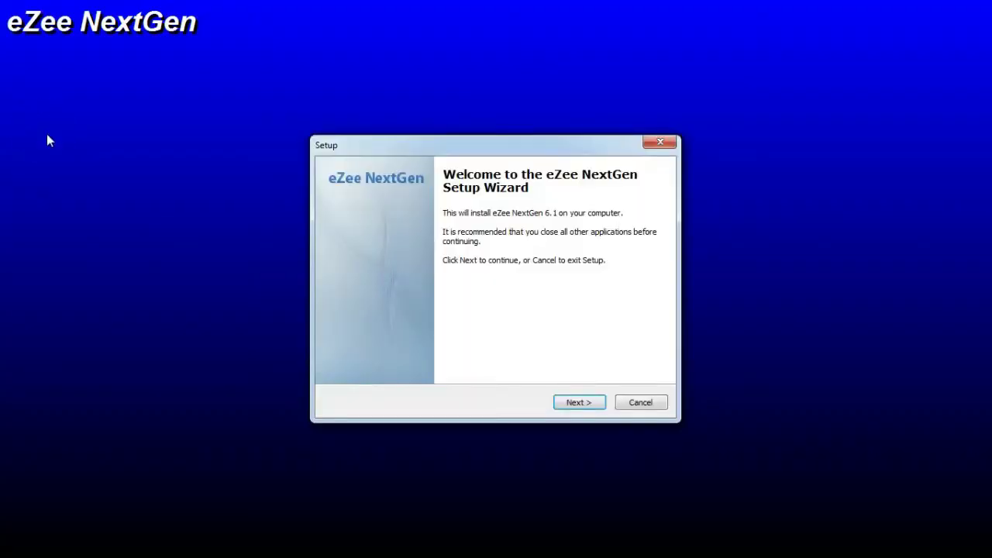
pyautogui.click(566, 401)
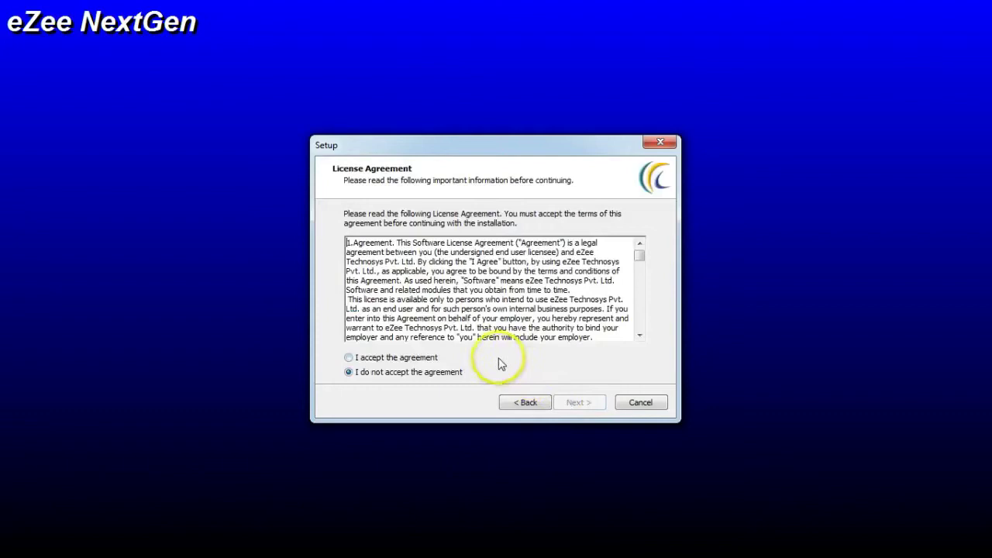
pyautogui.click(423, 358)
pyautogui.click(571, 411)
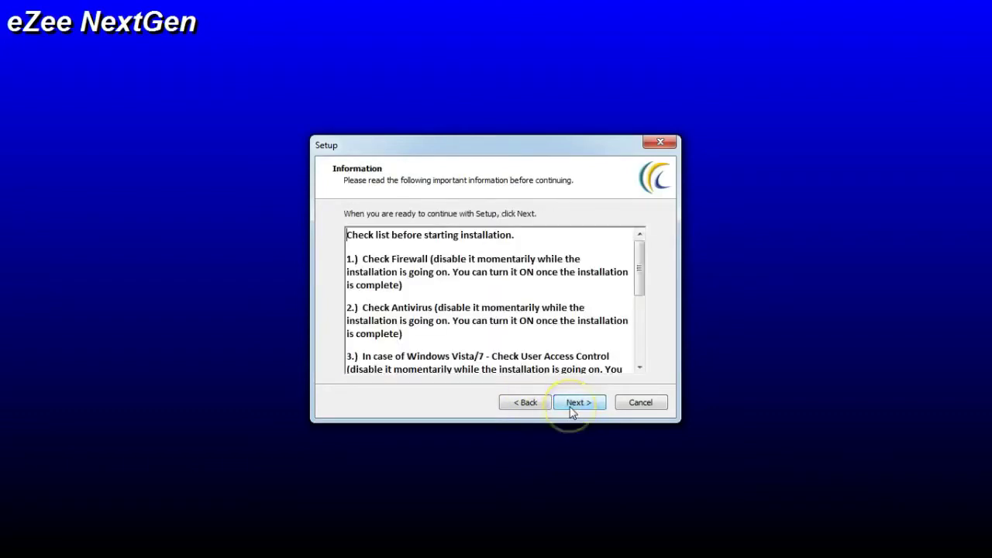
# - Install eZee NextGen with the FrontDesk, Configuration, POS BackOffice and POS Burrp tasks included, and finish the setup wizard
pyautogui.click(571, 411)
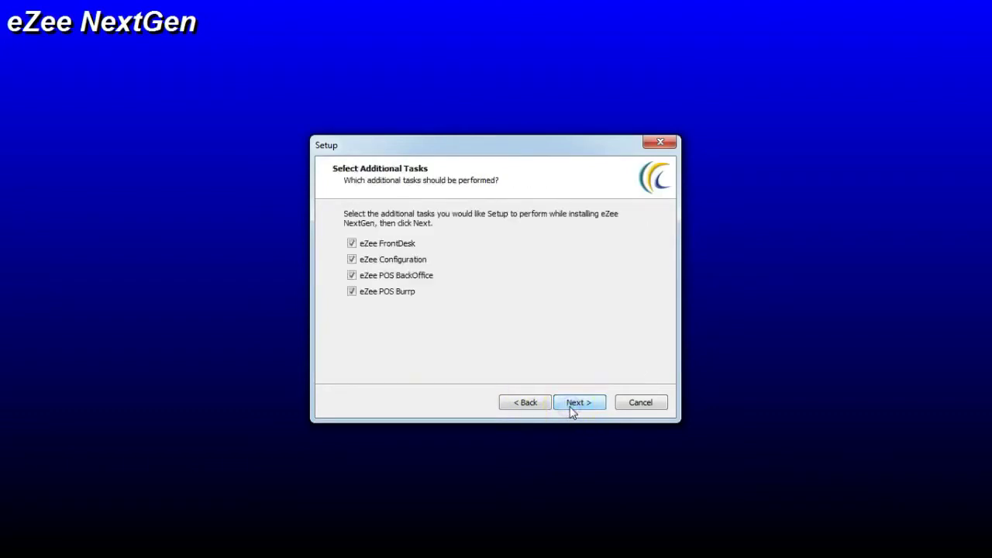
pyautogui.click(571, 411)
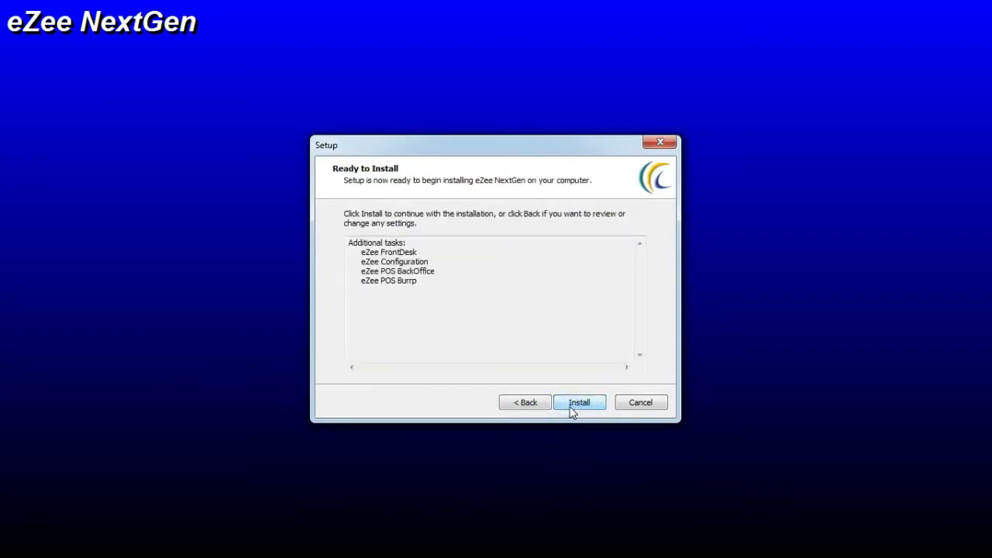
pyautogui.click(579, 402)
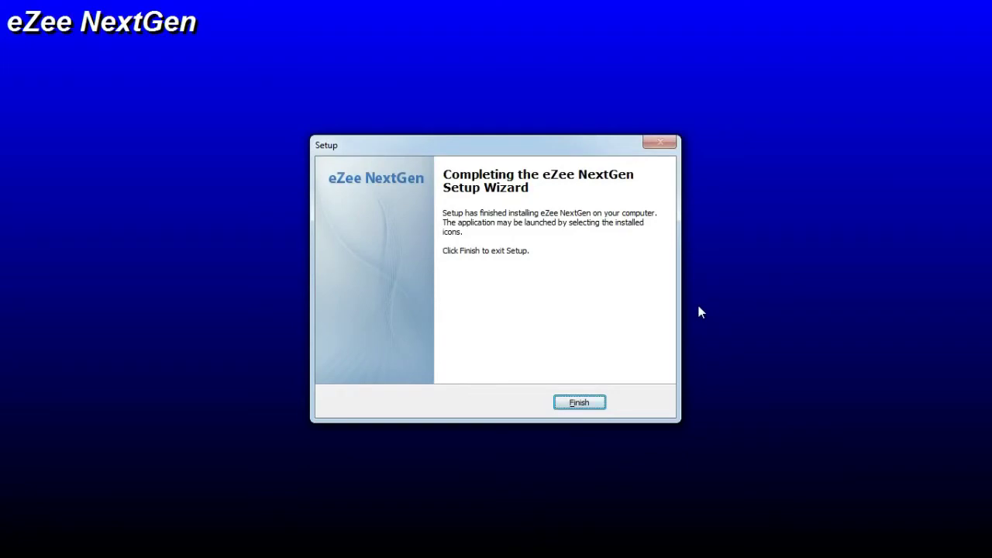
pyautogui.click(579, 402)
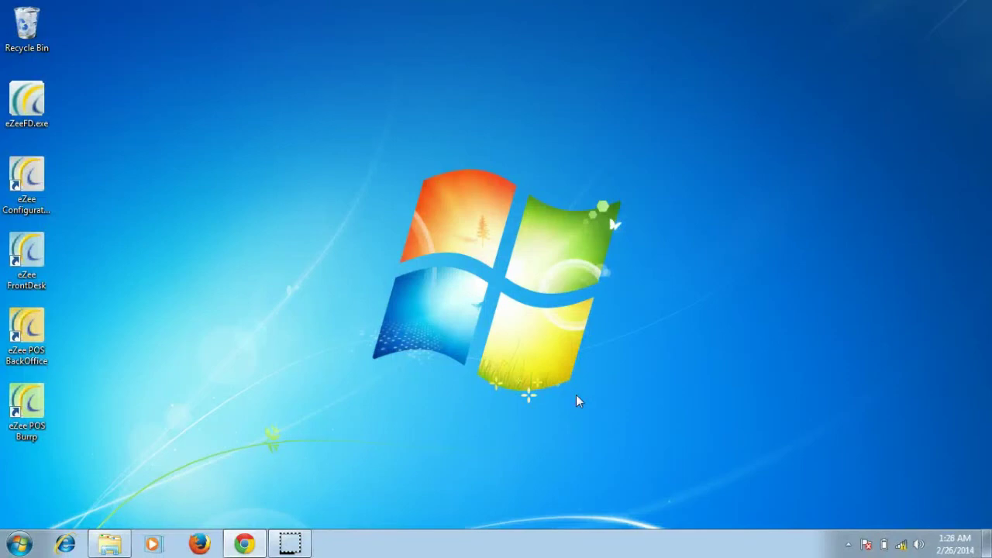
# - Open eZee Configuration in the sample (testing) data environment and log in as the Admin user
pyautogui.click(21, 178)
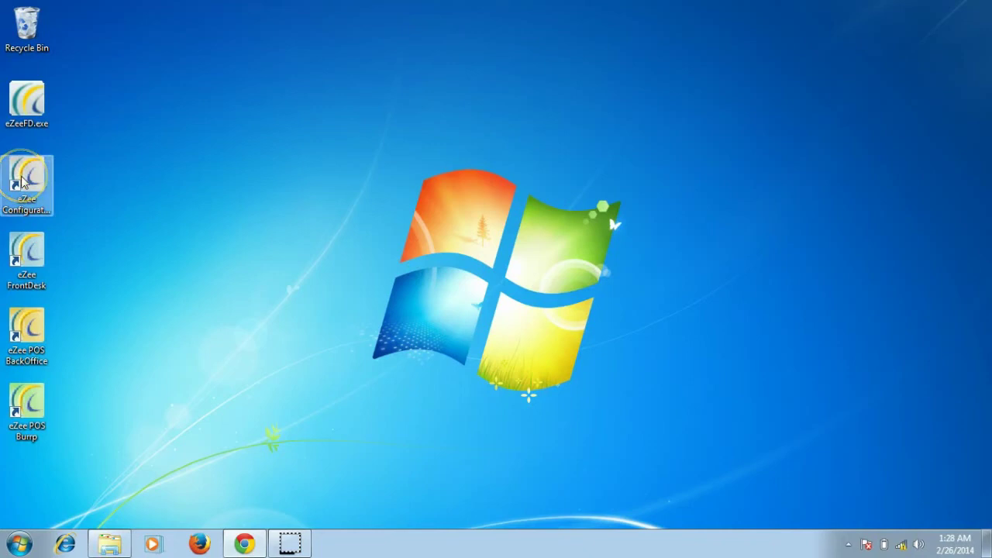
pyautogui.doubleClick(23, 180)
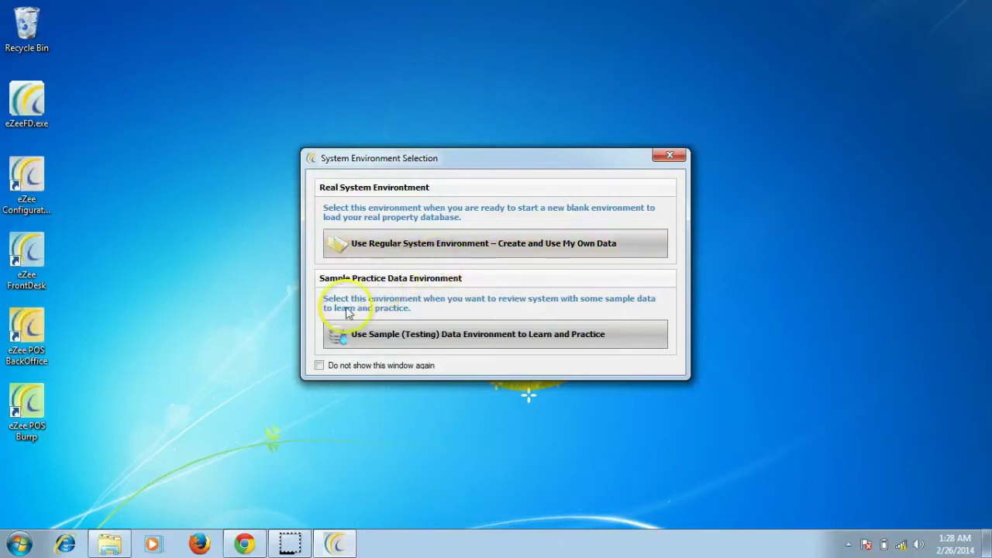
pyautogui.click(370, 338)
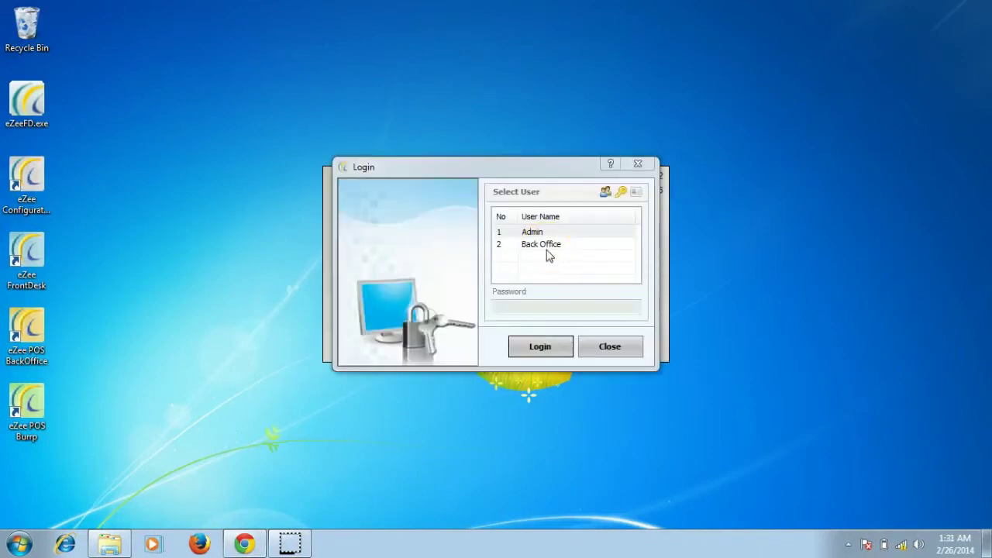
pyautogui.click(546, 249)
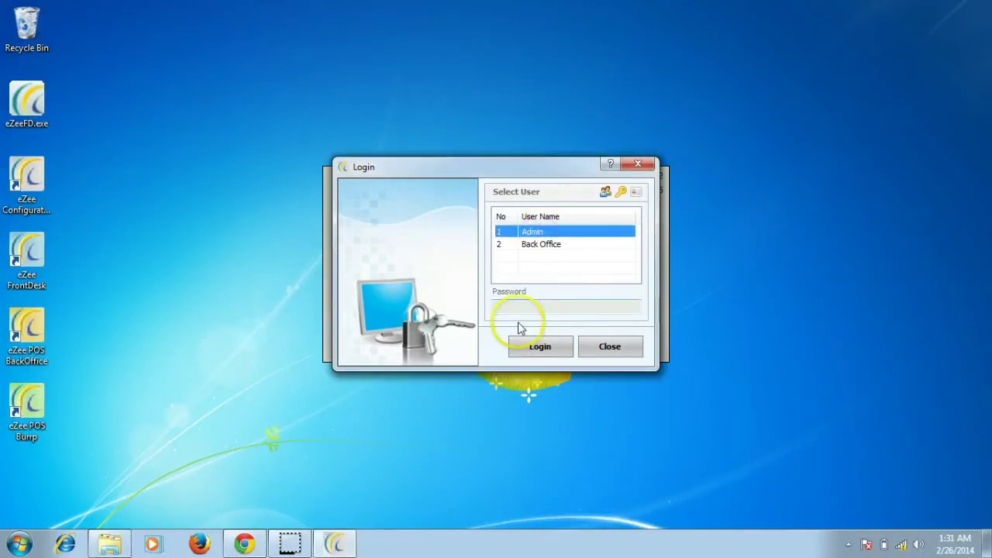
pyautogui.click(526, 347)
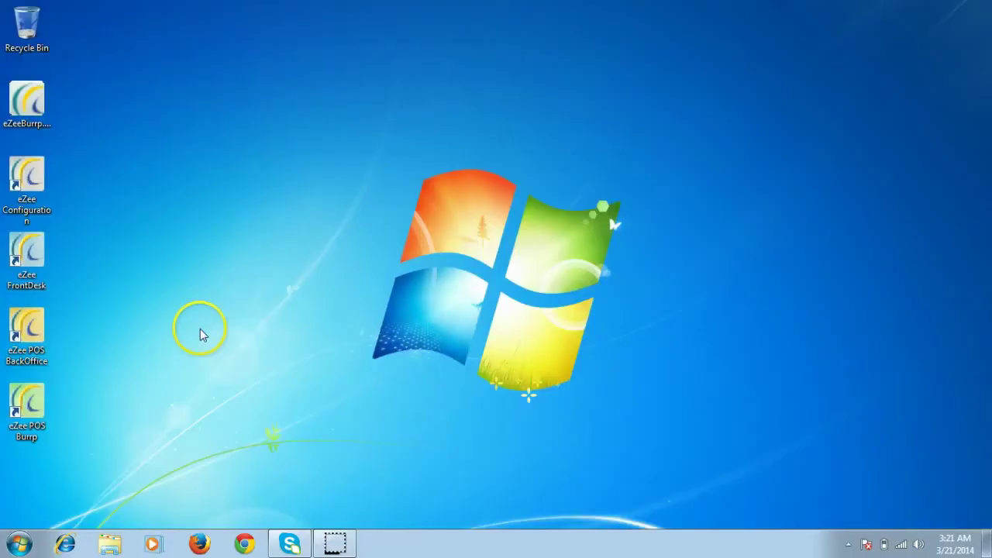
# - Open eZee FrontDesk in the sample (testing) data environment, log in as the Admin user and accept the shift information
pyautogui.click(24, 259)
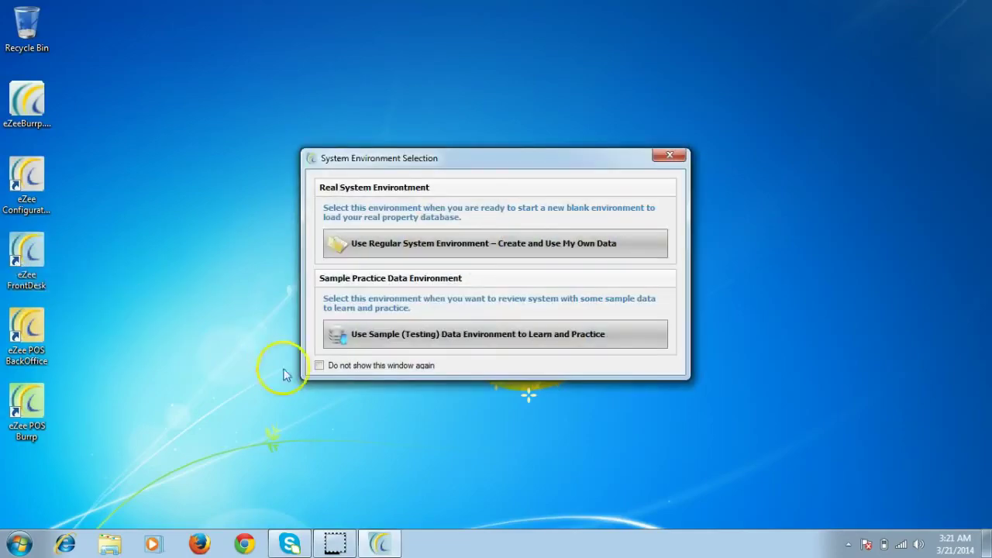
pyautogui.click(464, 340)
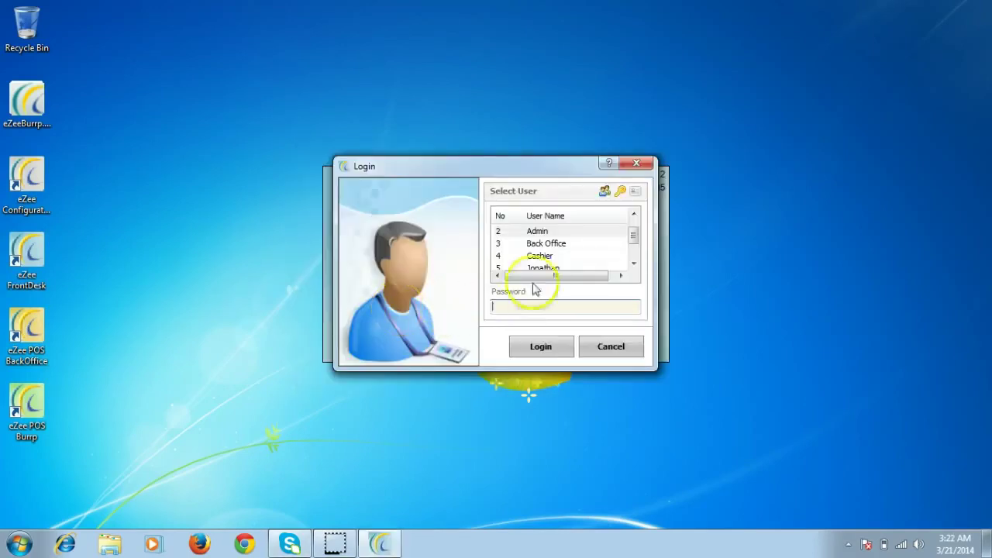
pyautogui.click(536, 230)
pyautogui.click(532, 346)
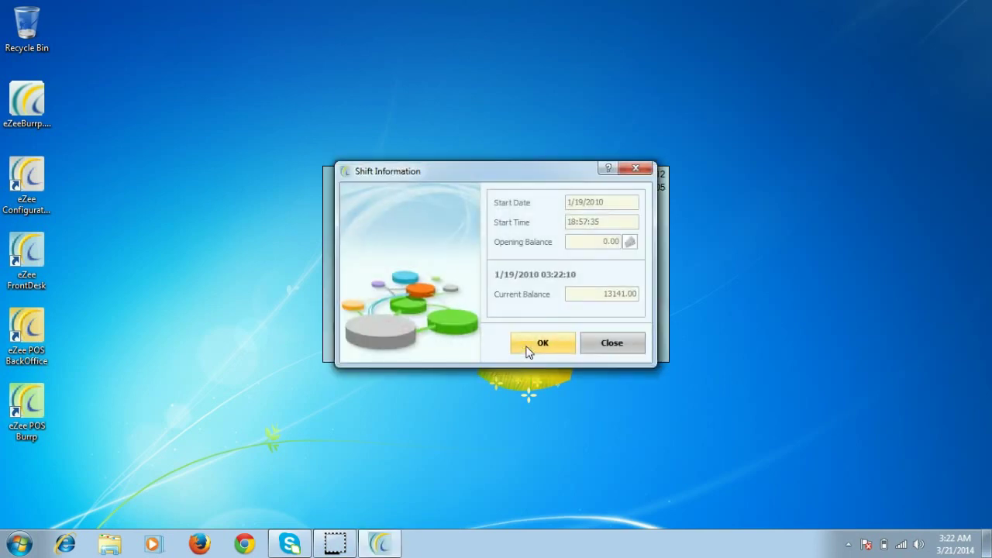
pyautogui.click(542, 344)
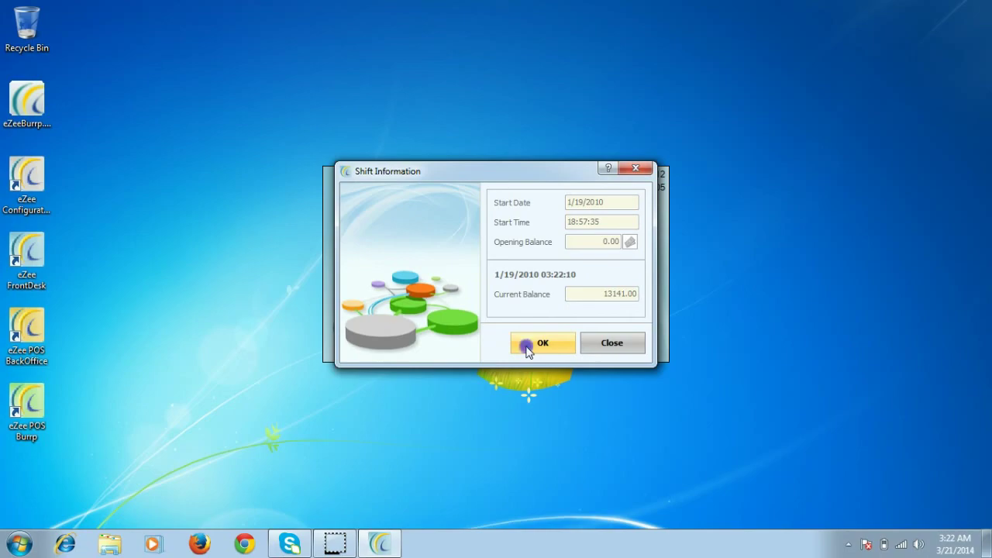